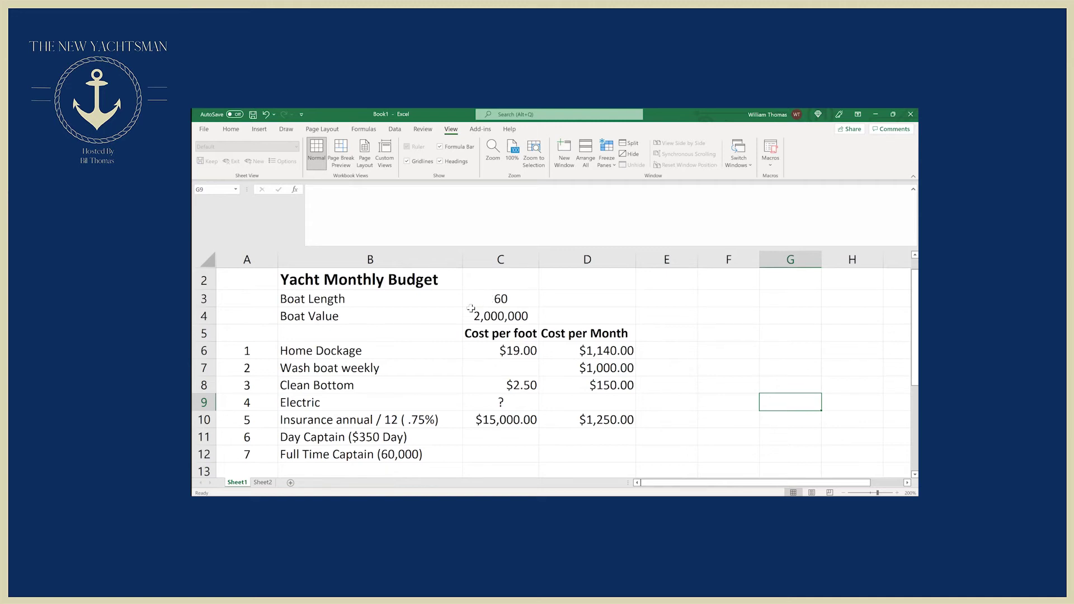
Examine the boat value, the home dockage rate per foot and its monthly cost formula.
click(470, 315)
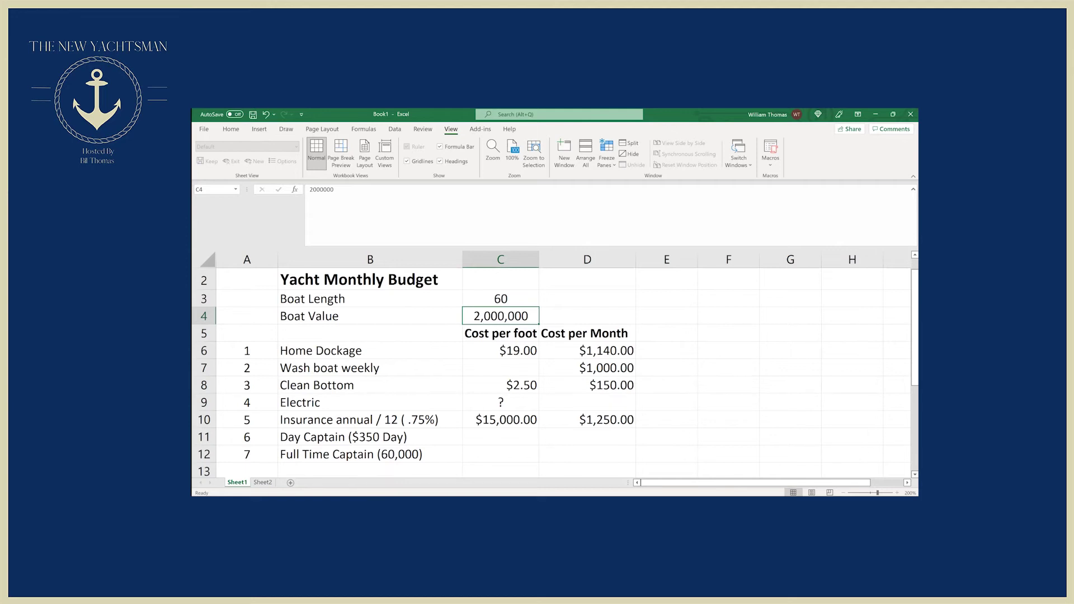
click(357, 354)
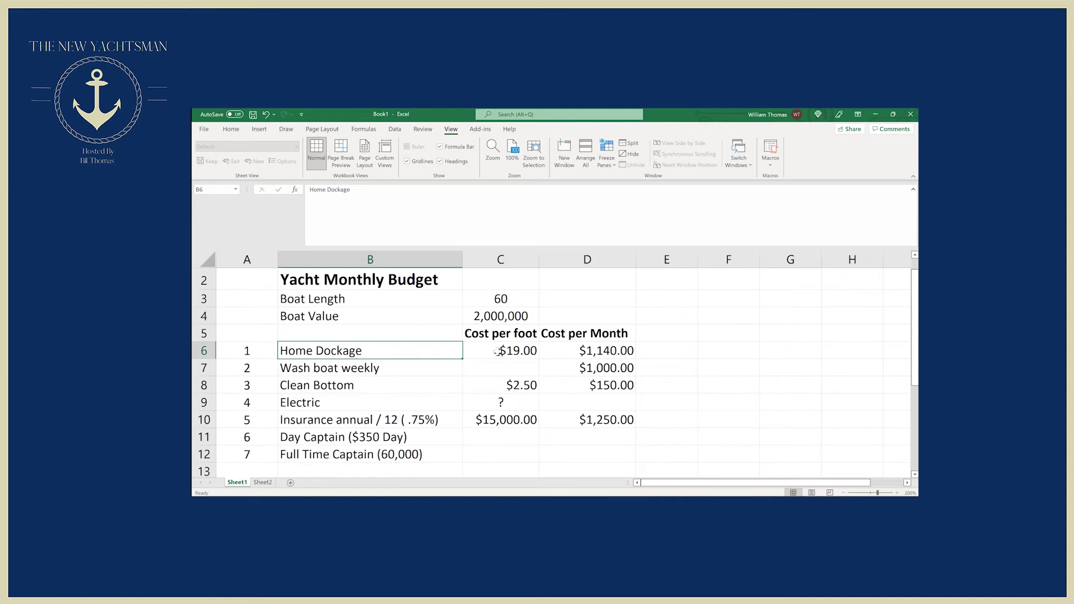
click(589, 353)
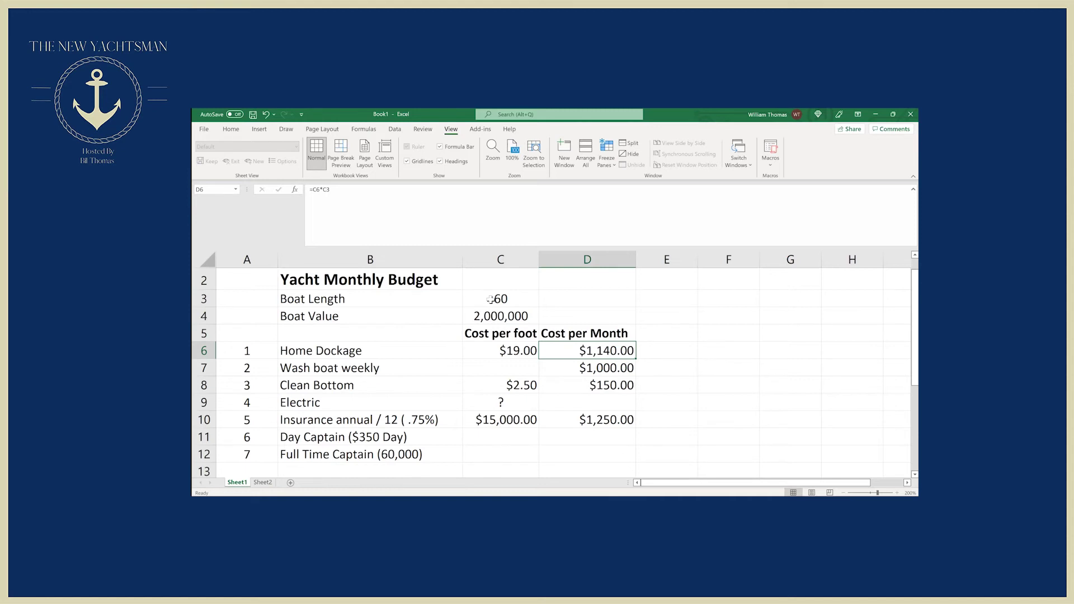
click(503, 351)
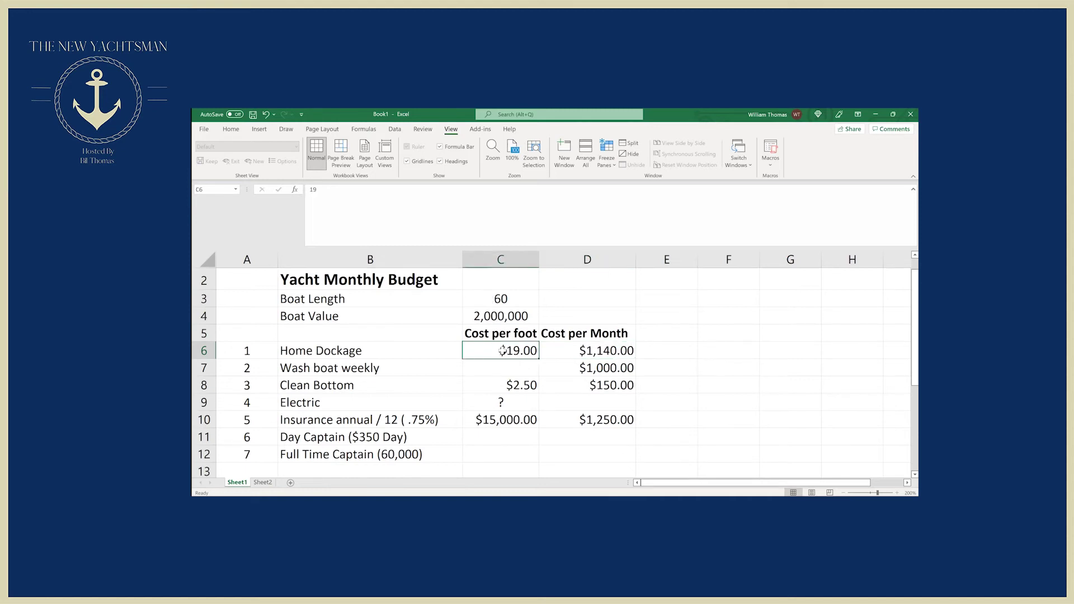
click(586, 352)
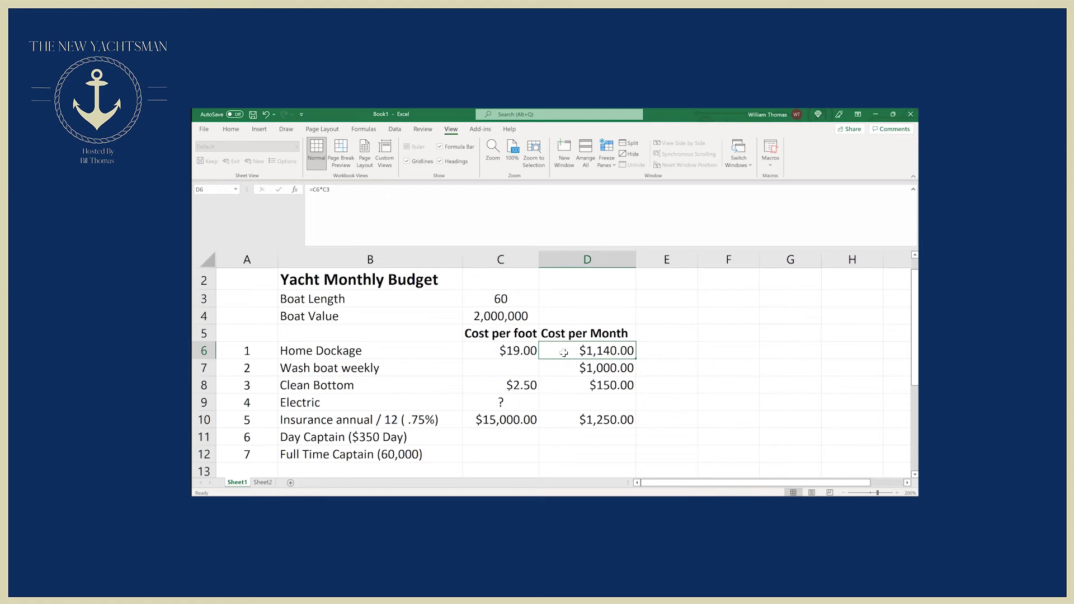
click(515, 351)
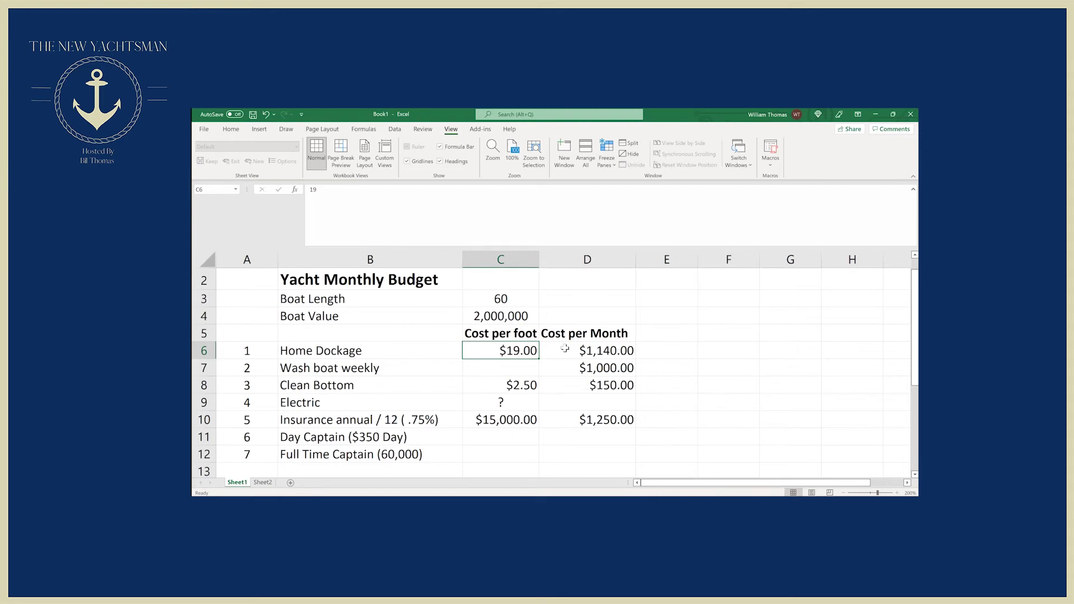
click(389, 369)
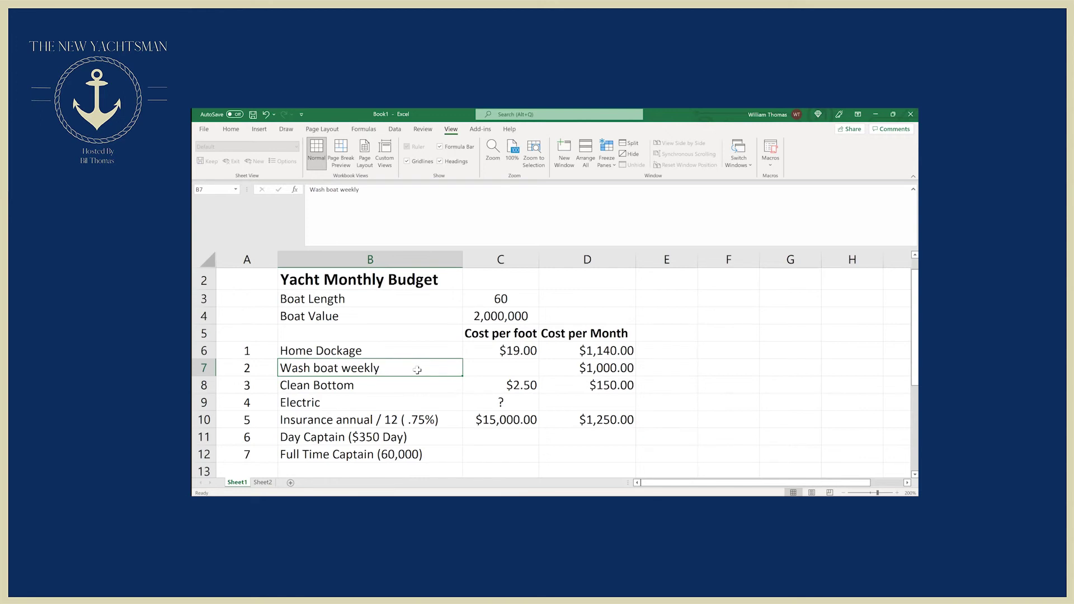
key(ctrl+5)
click(399, 386)
key(ctrl+5)
key(ctrl+z)
key(ctrl+z)
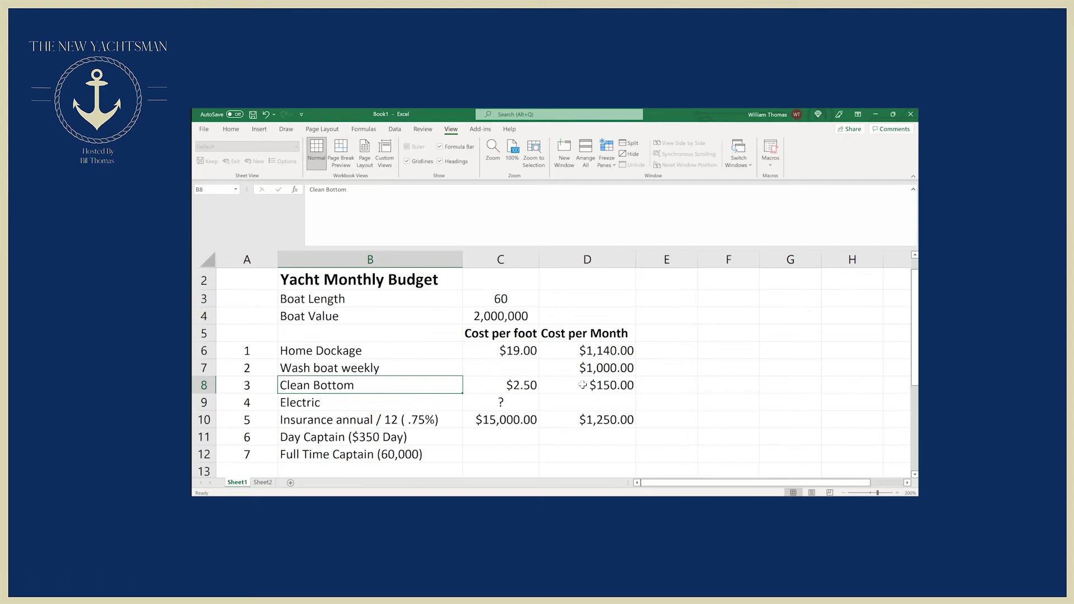
Examine the Electric line and the annual insurance line with its yearly and monthly cost formulas.
click(345, 403)
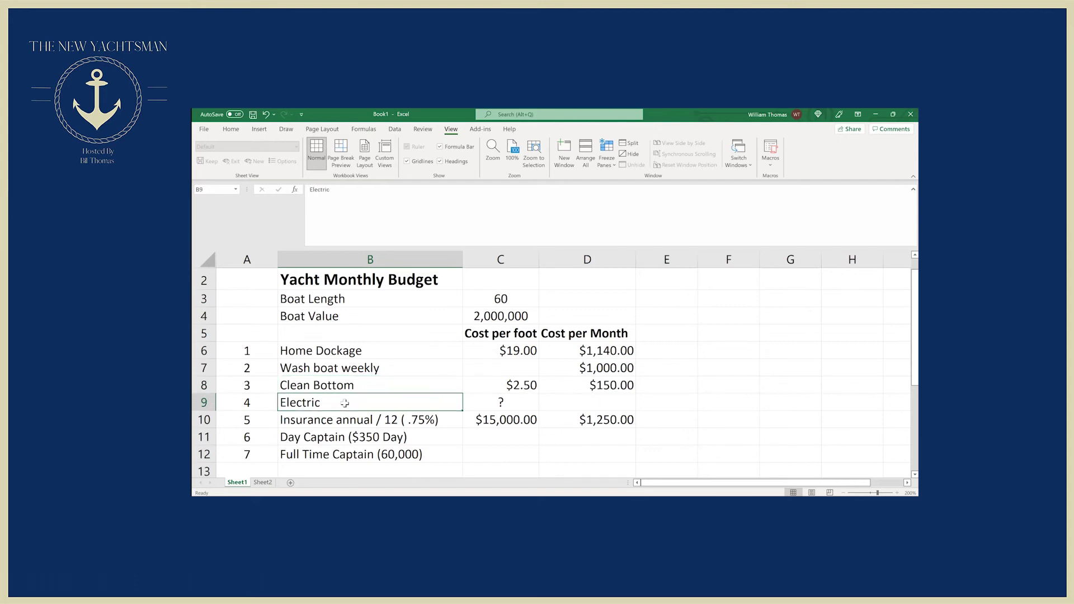
click(486, 403)
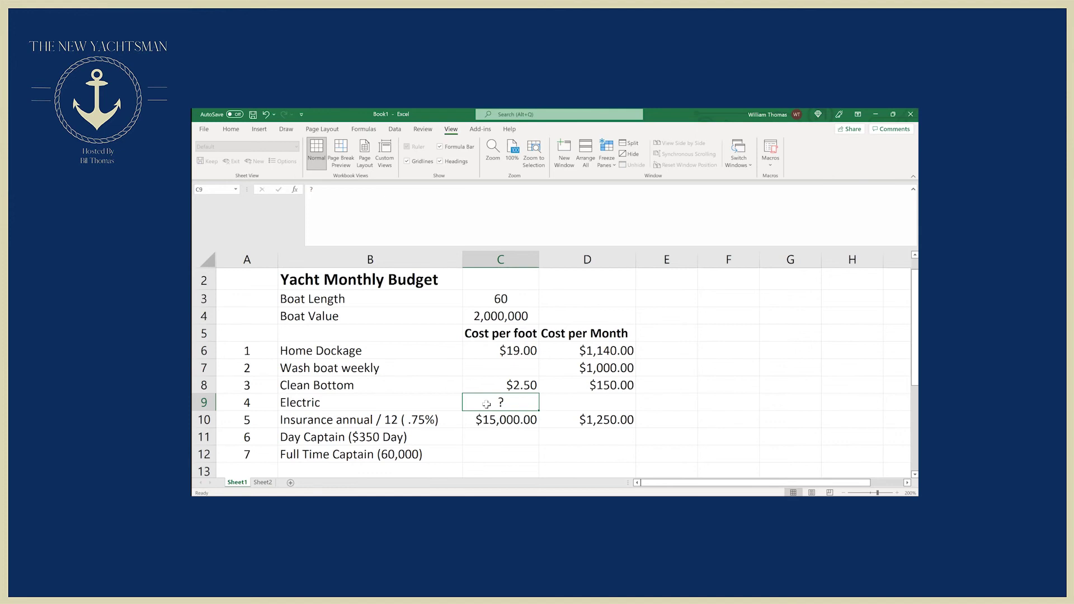
click(323, 421)
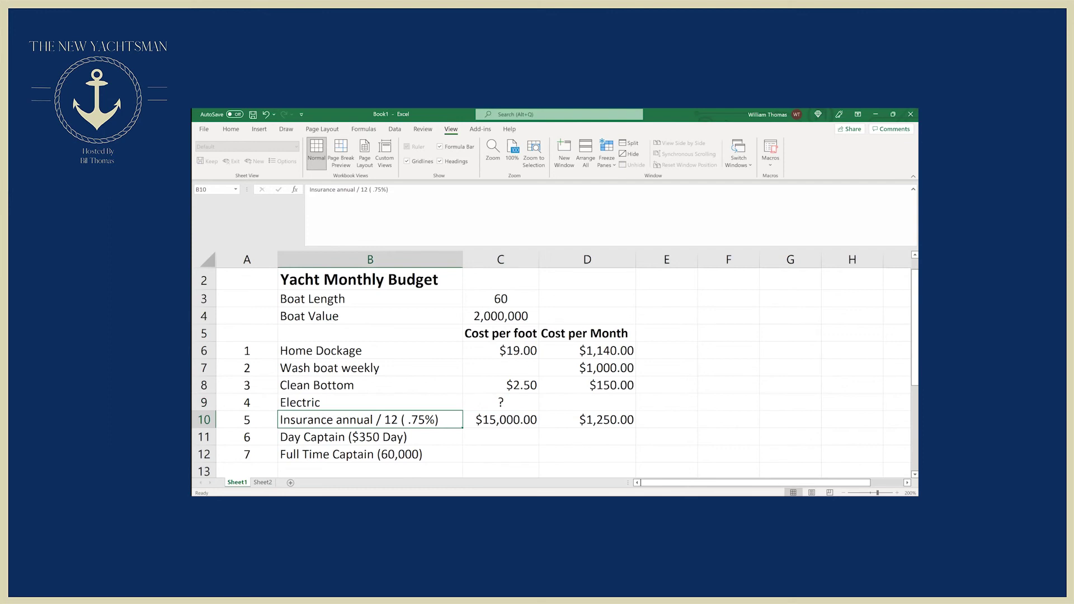
scroll(556, 373, down, 1)
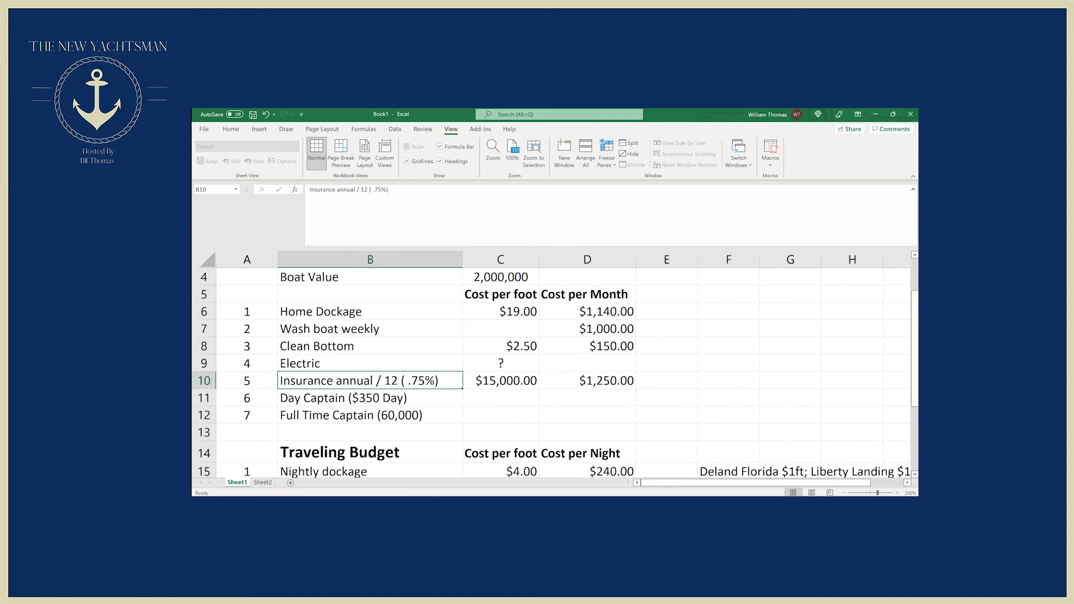
scroll(679, 314, up, 2)
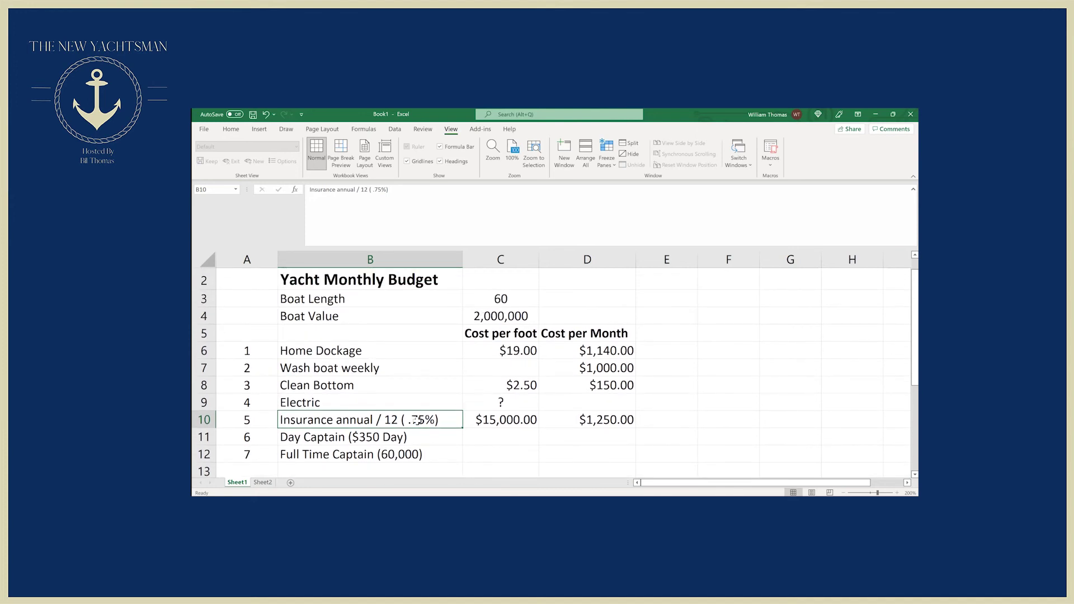
click(572, 422)
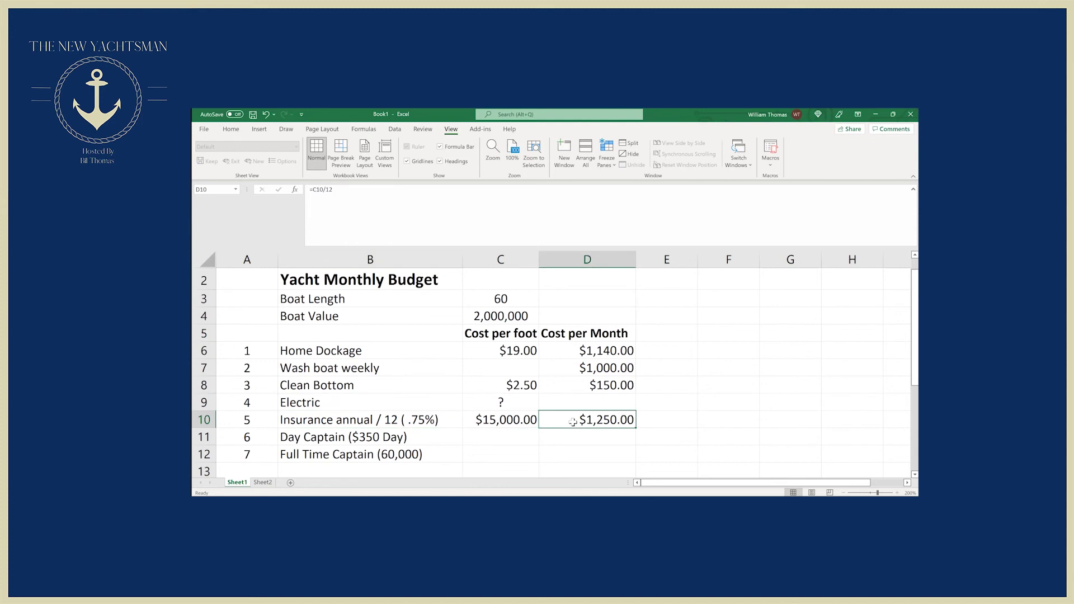
click(522, 423)
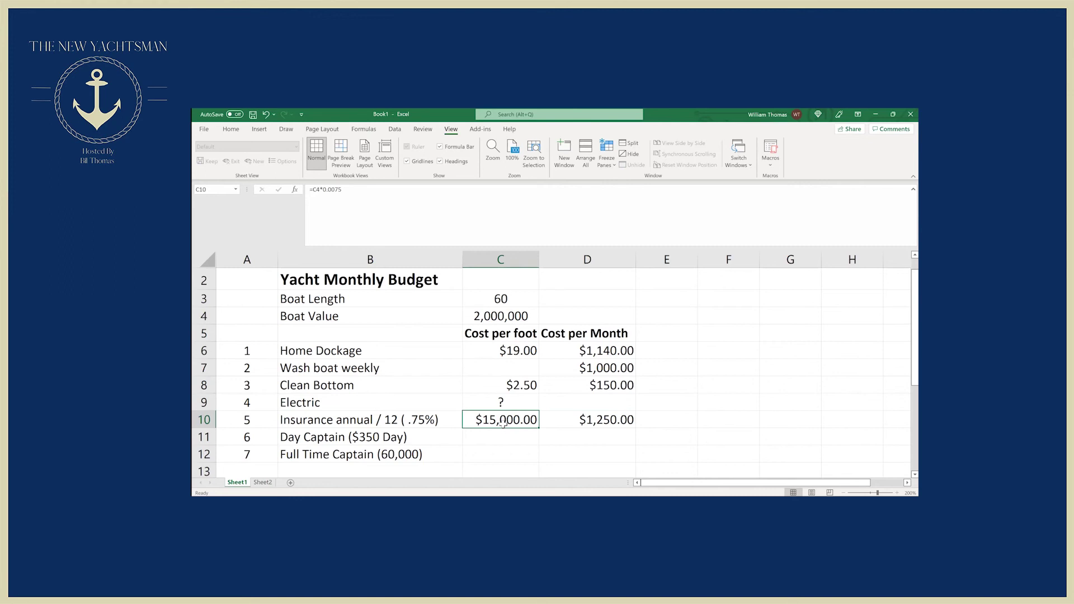
click(582, 423)
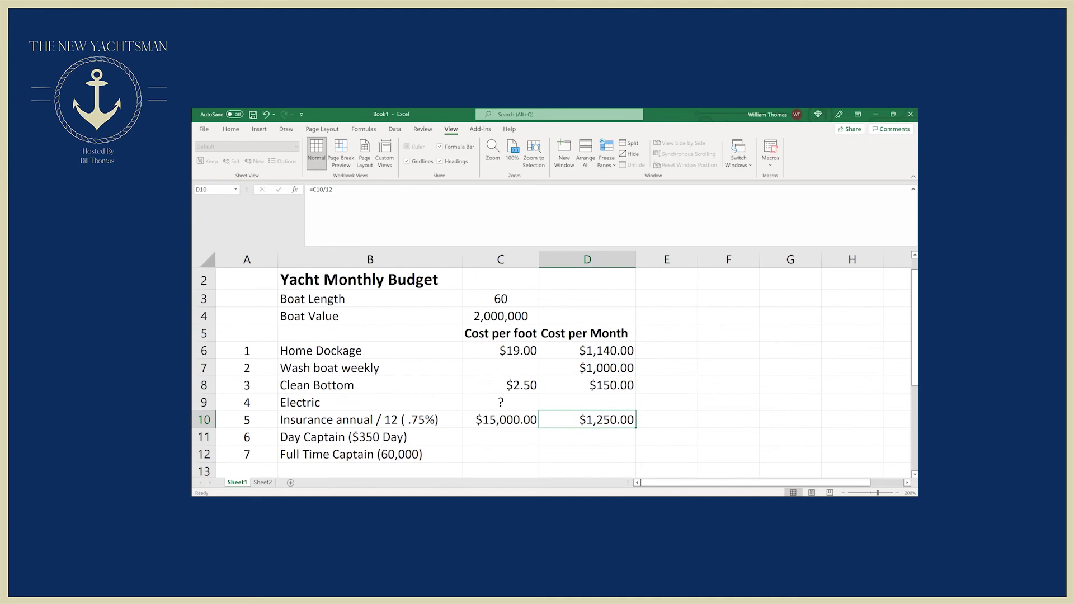
Add a dollar sign before the amount in the Full Time Captain label so it reads "Full Time Captain ($60,000)".
scroll(757, 345, down, 2)
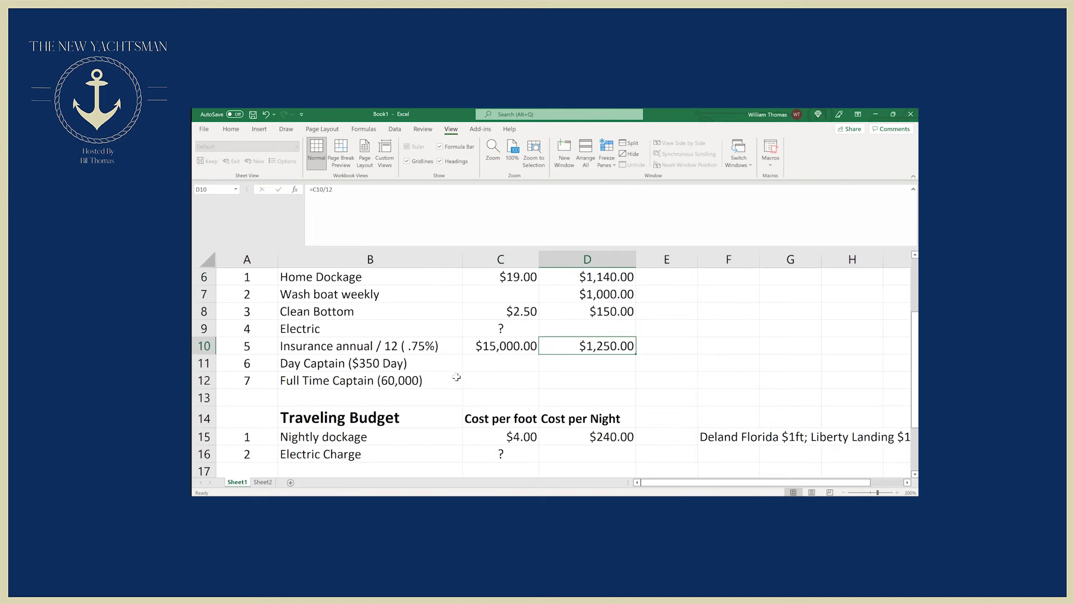
click(392, 382)
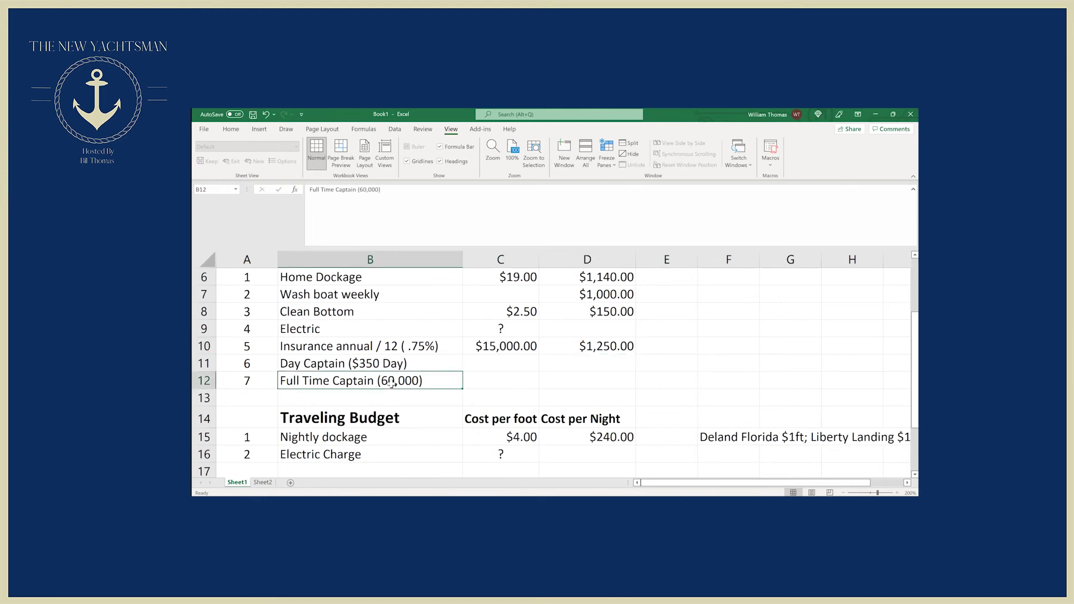
click(361, 190)
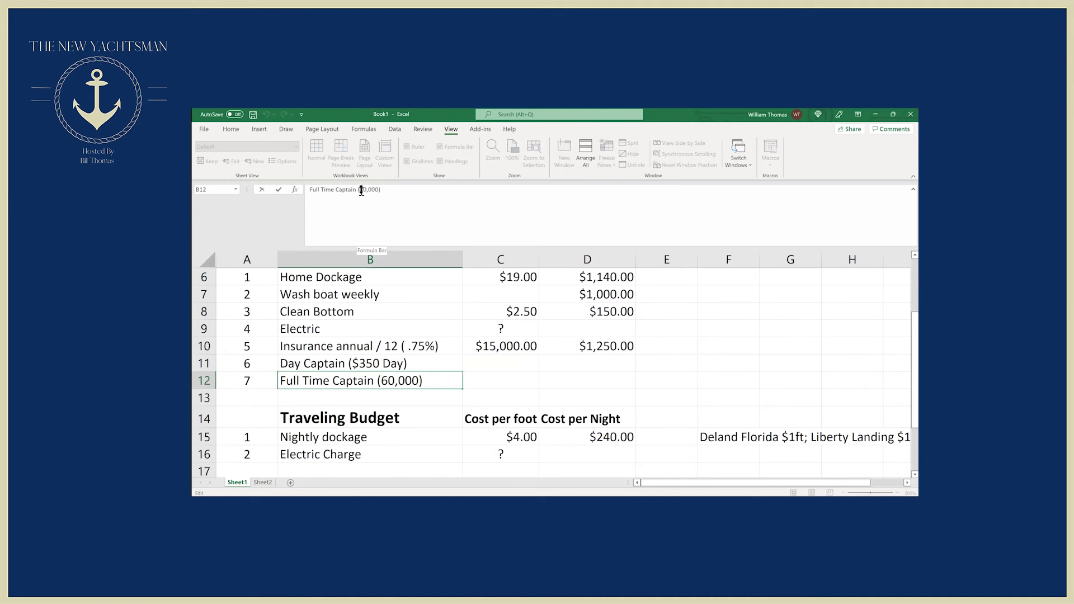
text($)
click(414, 364)
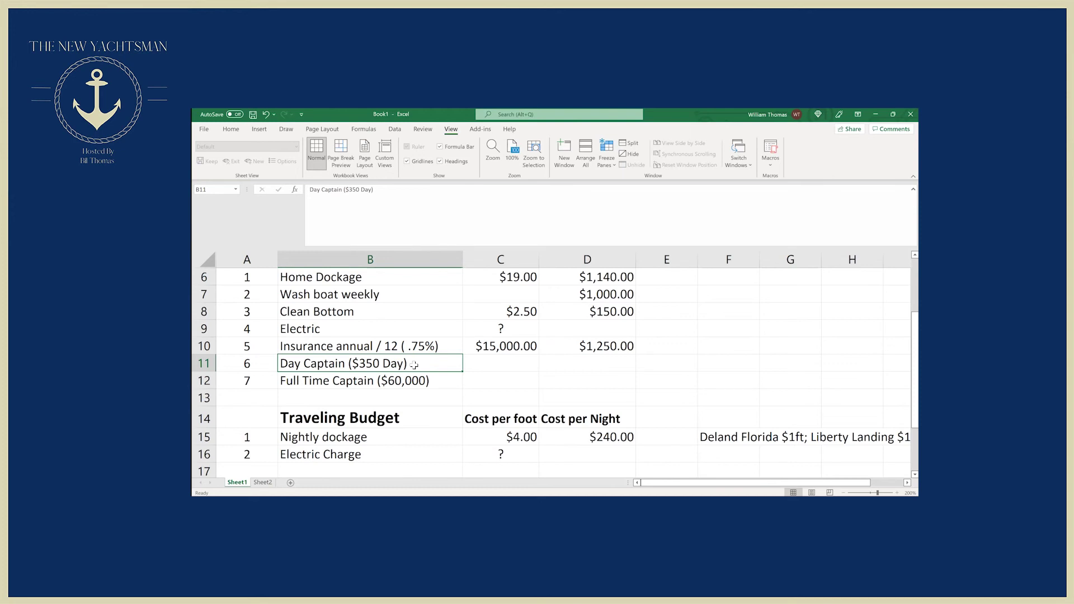
Examine the Day Captain and Full Time Captain lines and their cost cells.
click(560, 363)
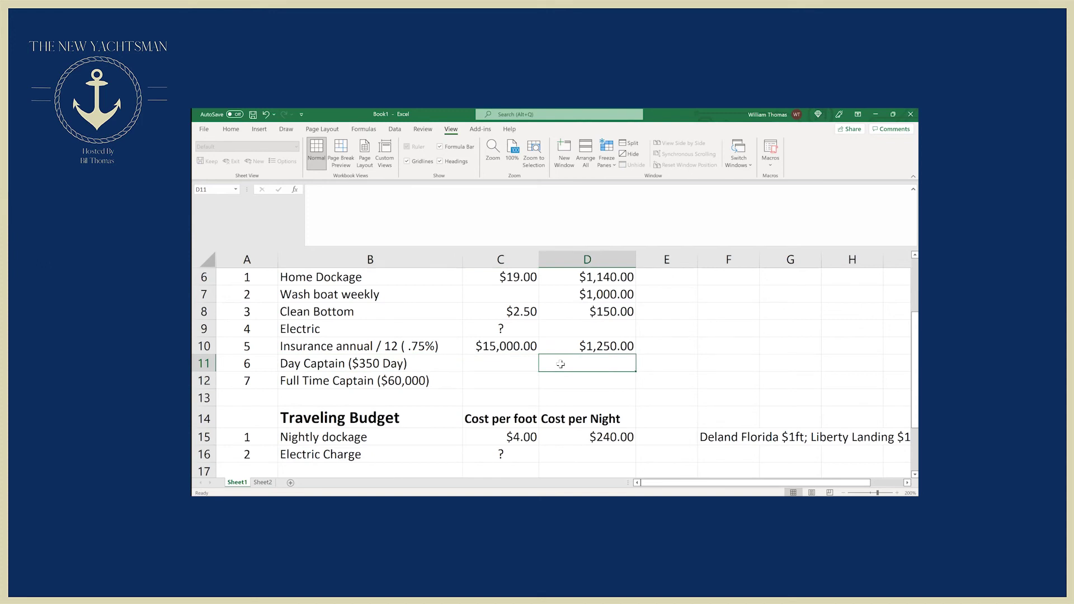
click(326, 367)
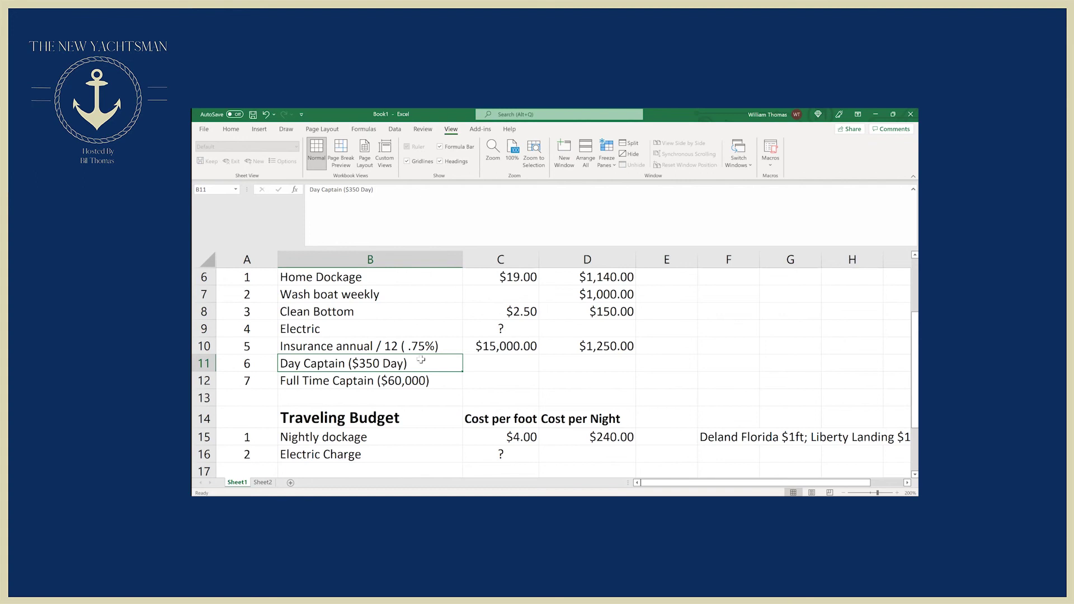
click(509, 369)
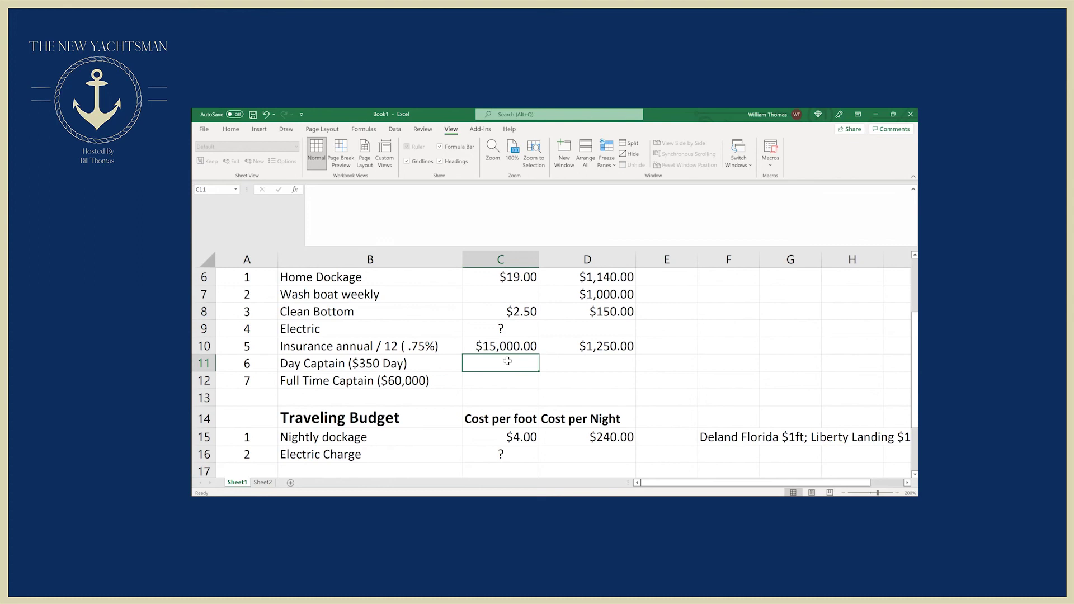
click(498, 385)
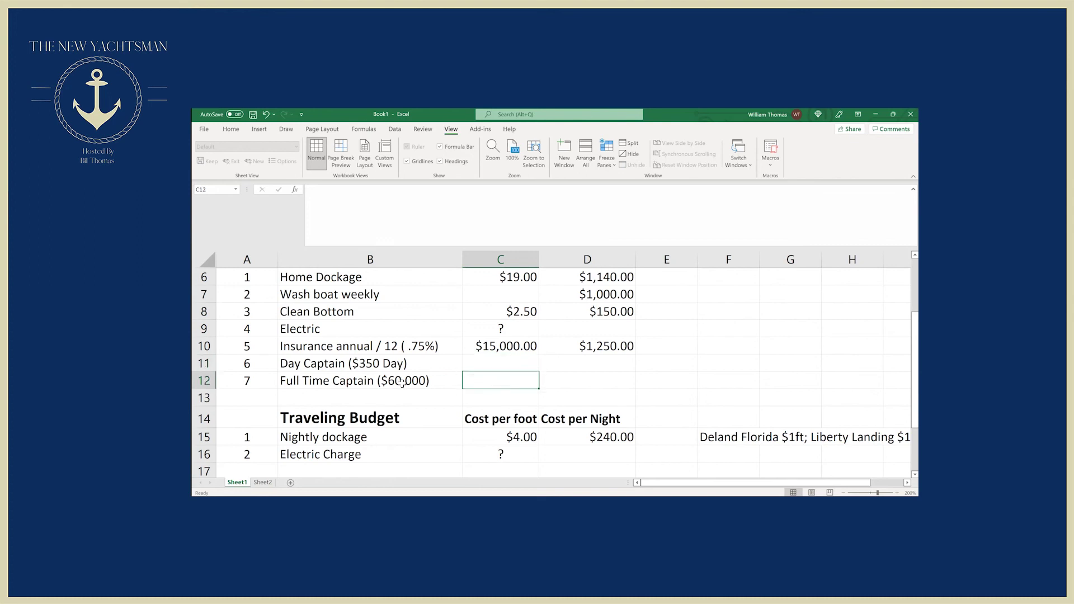
click(402, 383)
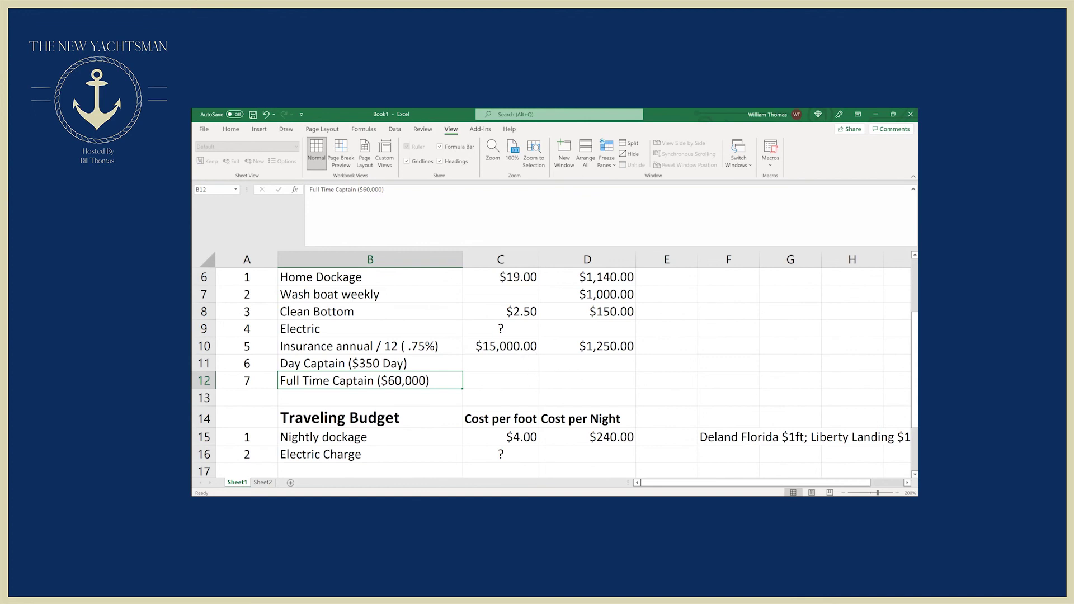
Examine the nightly dockage line under Traveling Budget: its rate per foot, nightly cost formula and marina price note.
scroll(556, 373, down, 2)
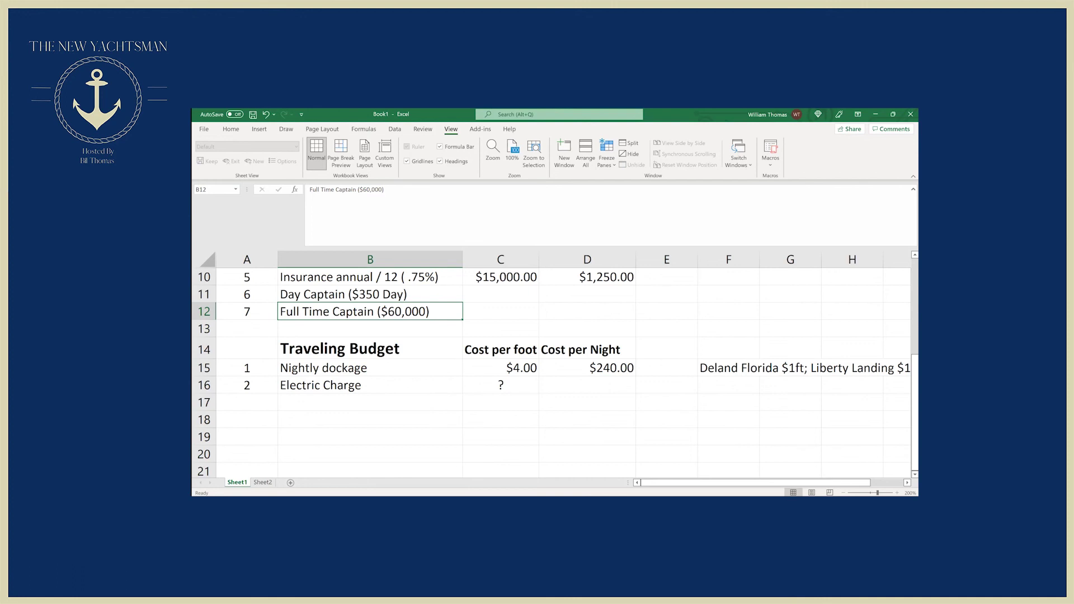
click(523, 366)
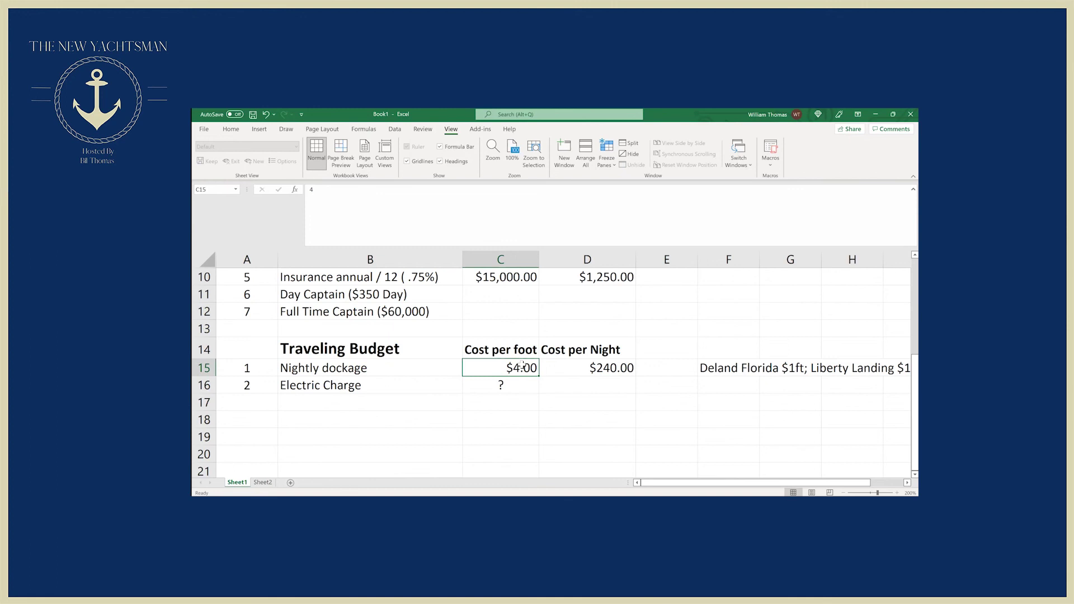
click(620, 368)
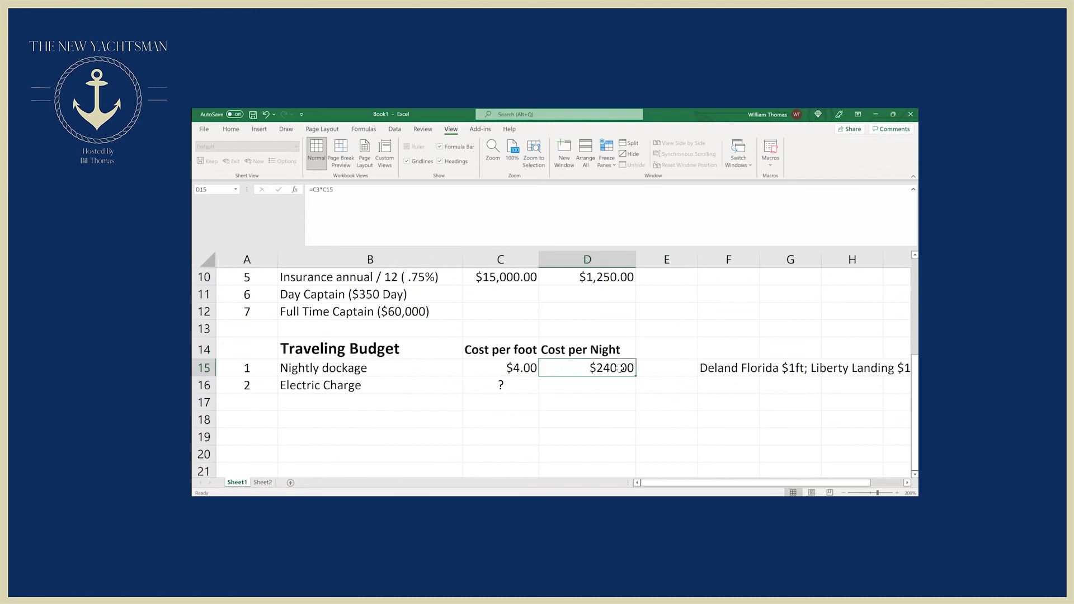
click(750, 367)
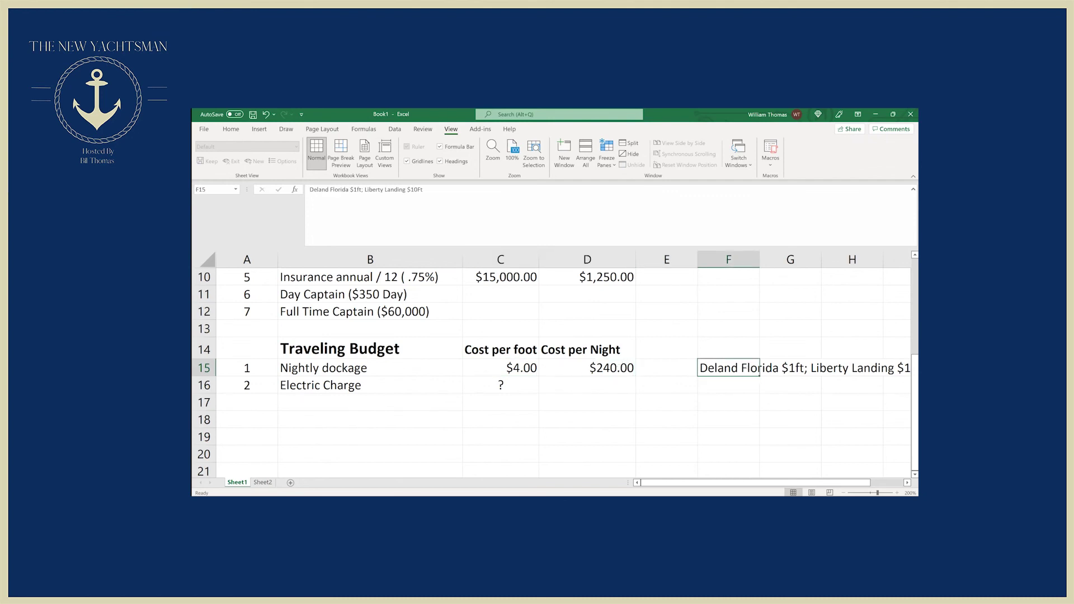
scroll(559, 369, right, 2)
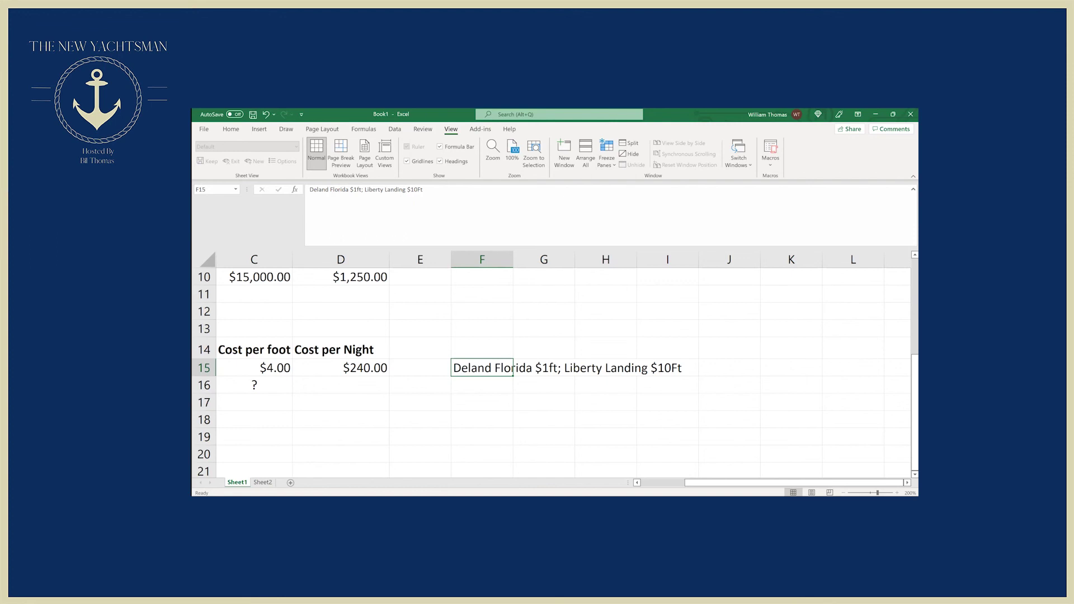
click(593, 369)
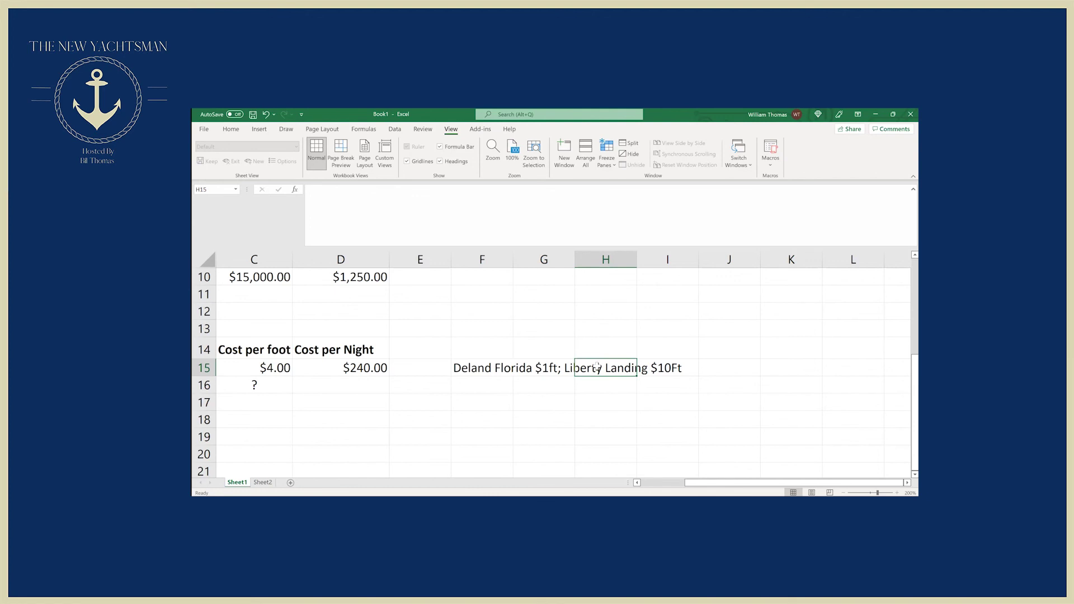
click(461, 366)
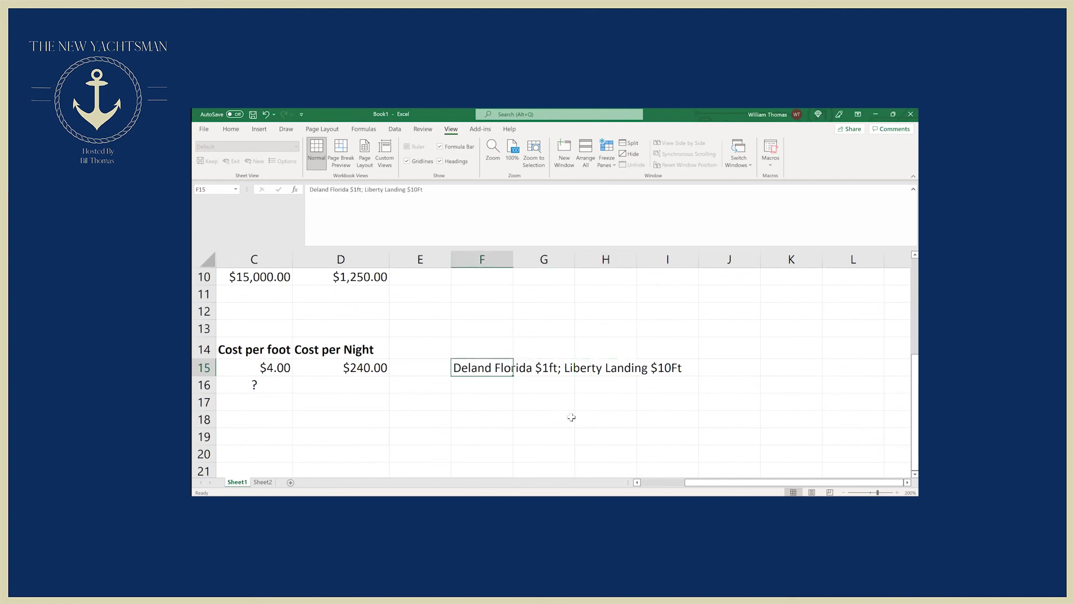
click(637, 482)
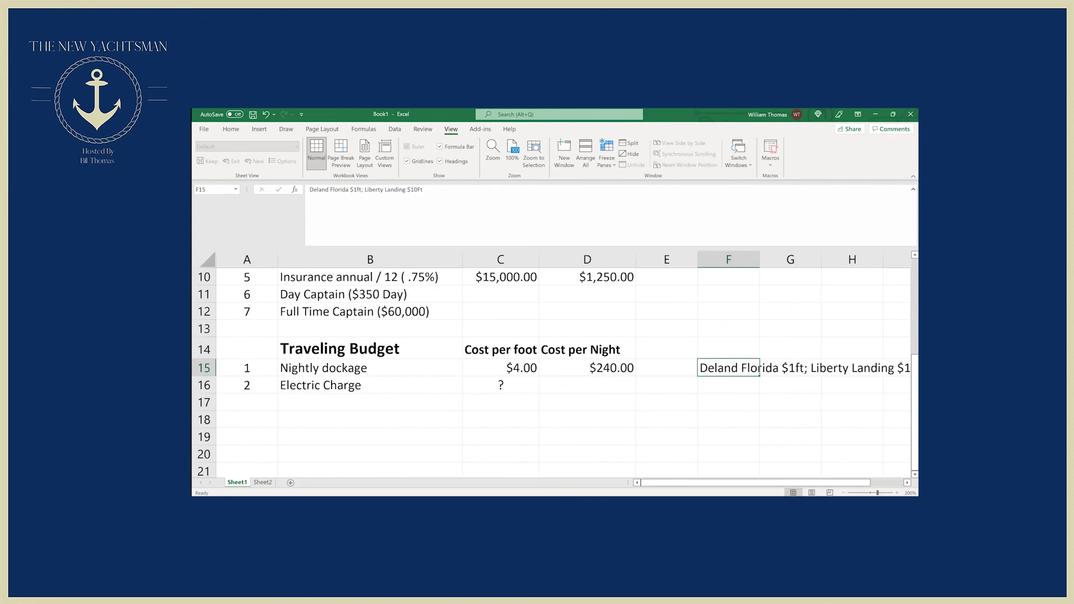
Look over the whole sheet again, from the Yacht Monthly Budget to the Traveling Budget.
scroll(555, 373, up, 2)
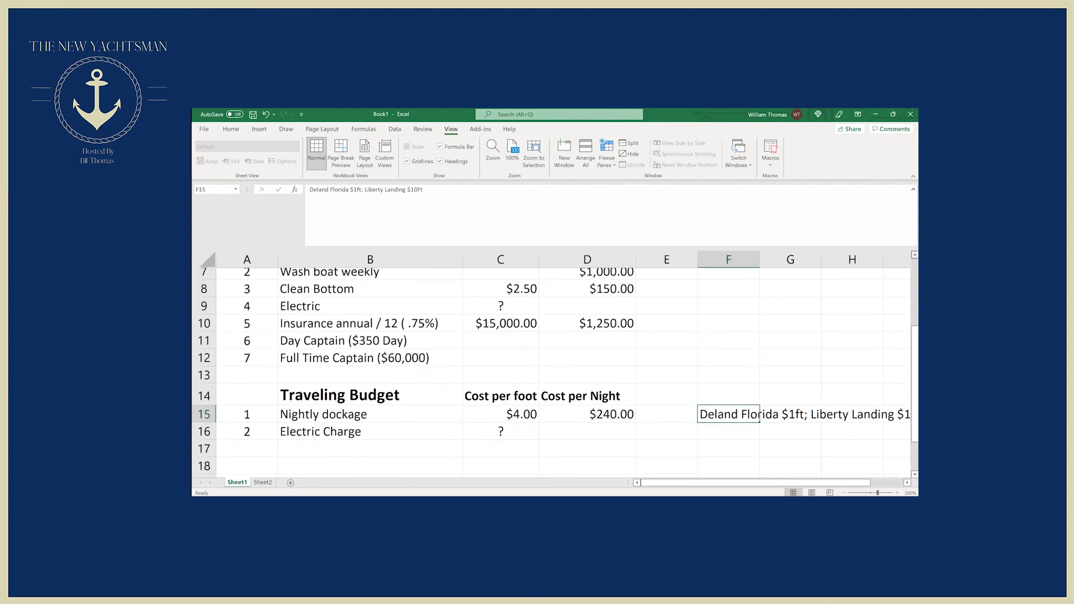
scroll(556, 373, up, 1)
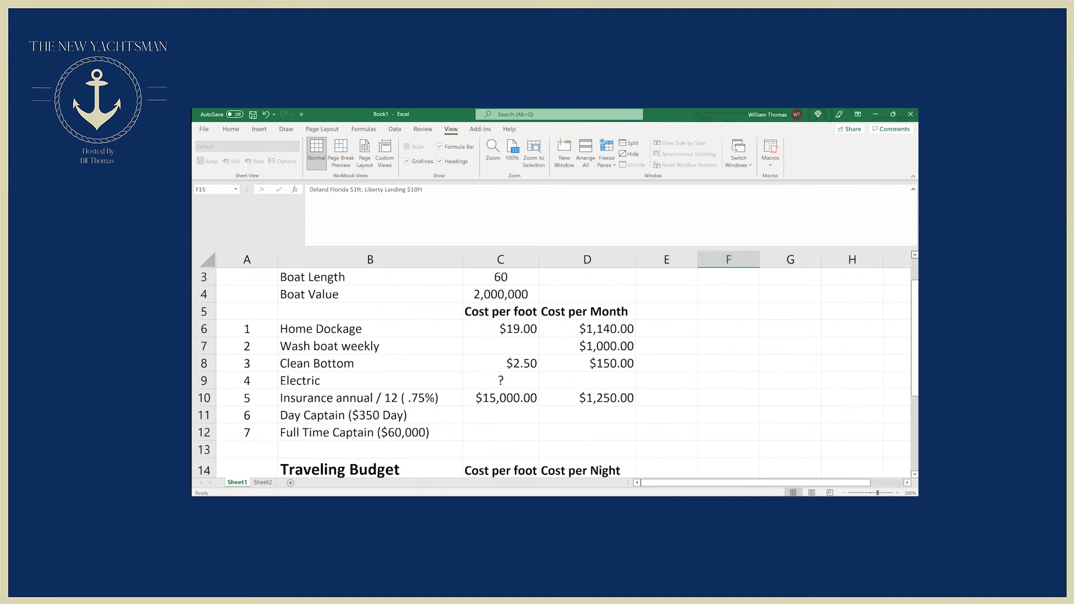
scroll(556, 373, up, 1)
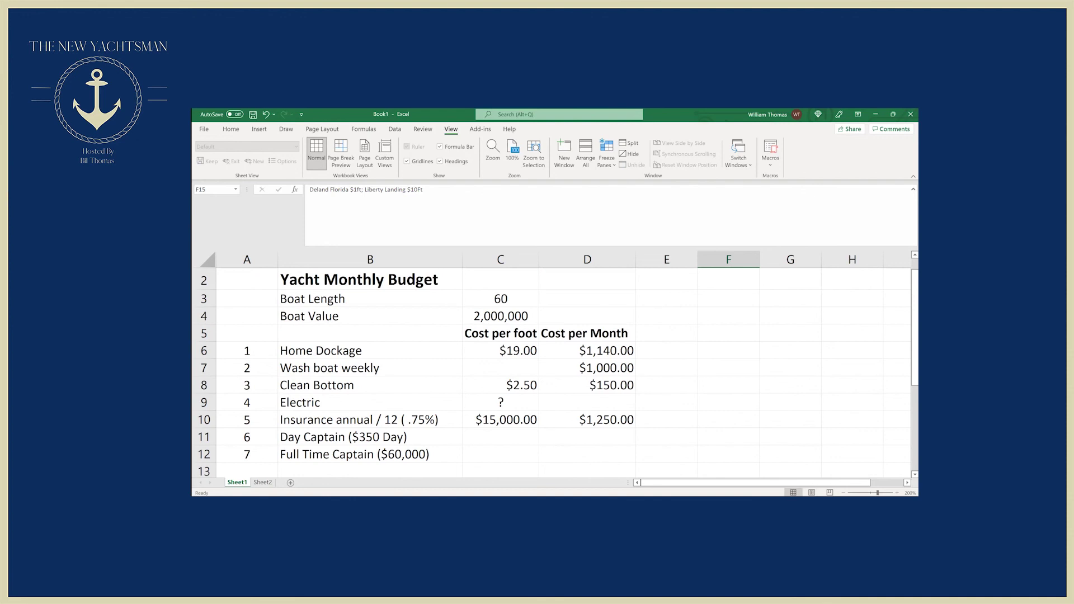
scroll(556, 373, down, 2)
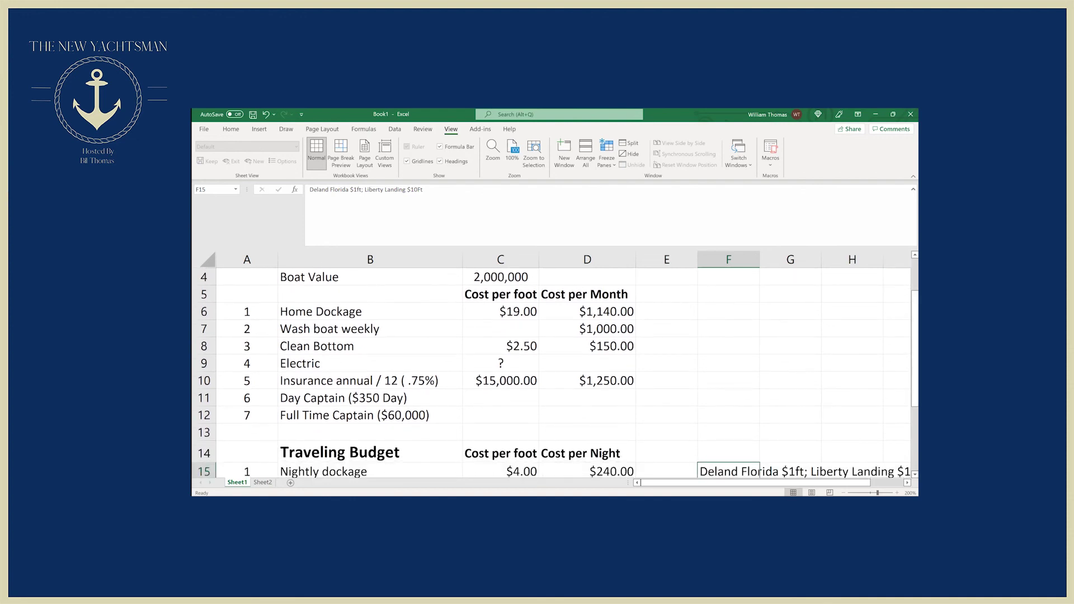
scroll(556, 373, up, 1)
scroll(555, 373, up, 2)
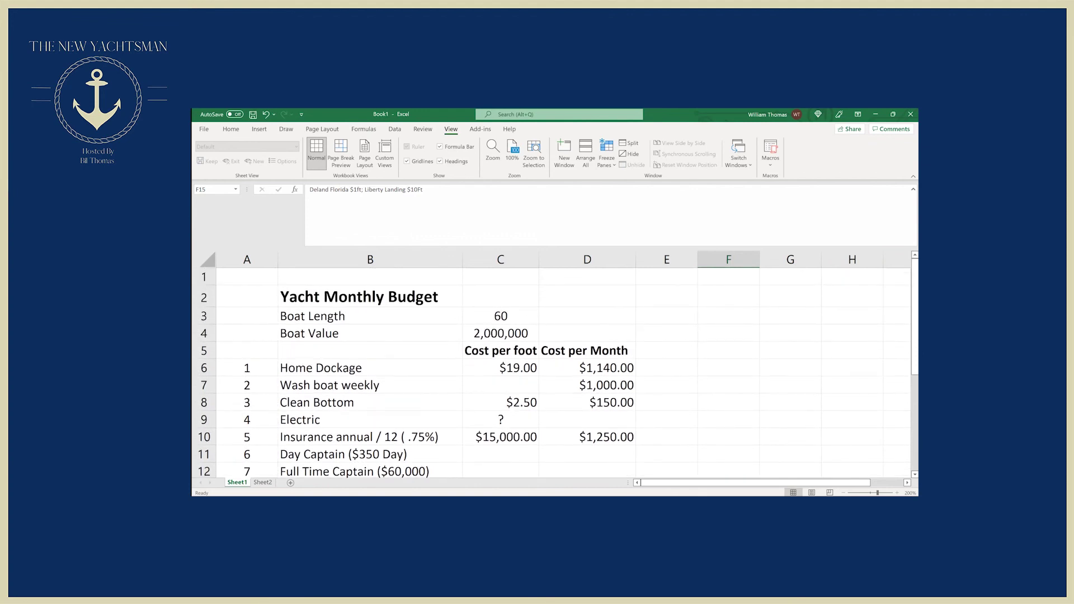
scroll(556, 372, down, 2)
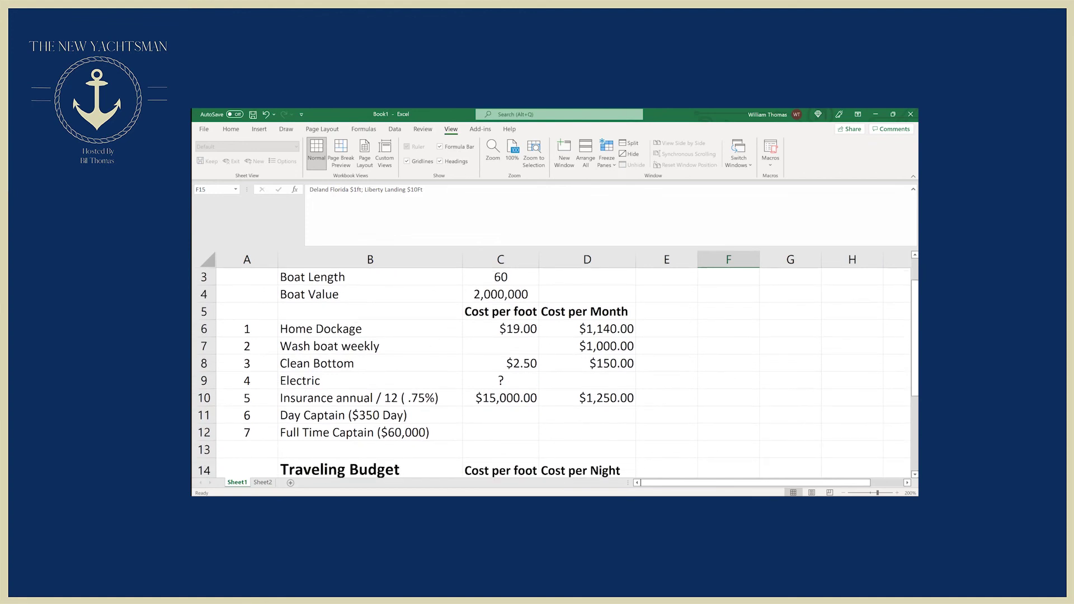
scroll(555, 373, down, 2)
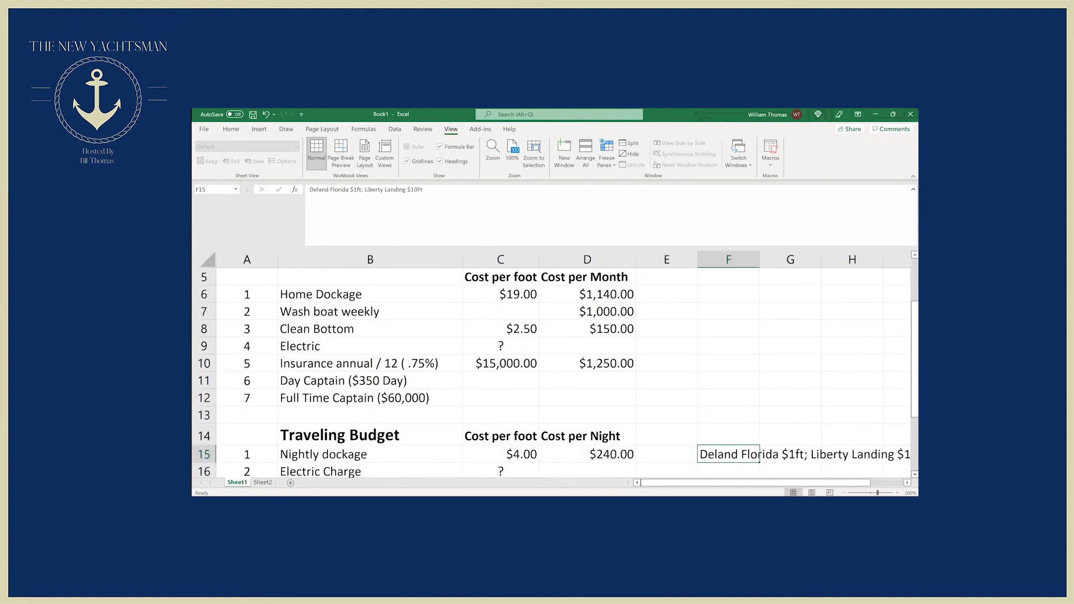